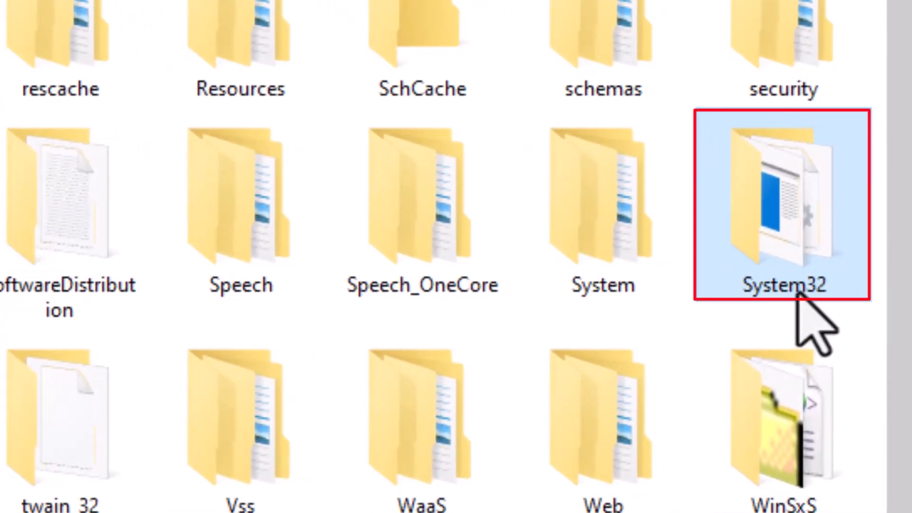
- Open the System32 folder and search it for devmgmt
double_click(798, 292)
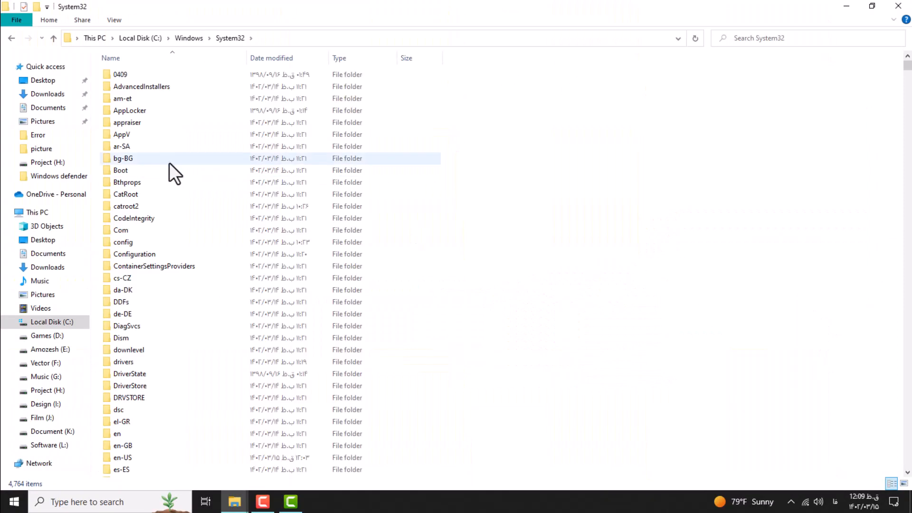
left_click(745, 40)
type("devm")
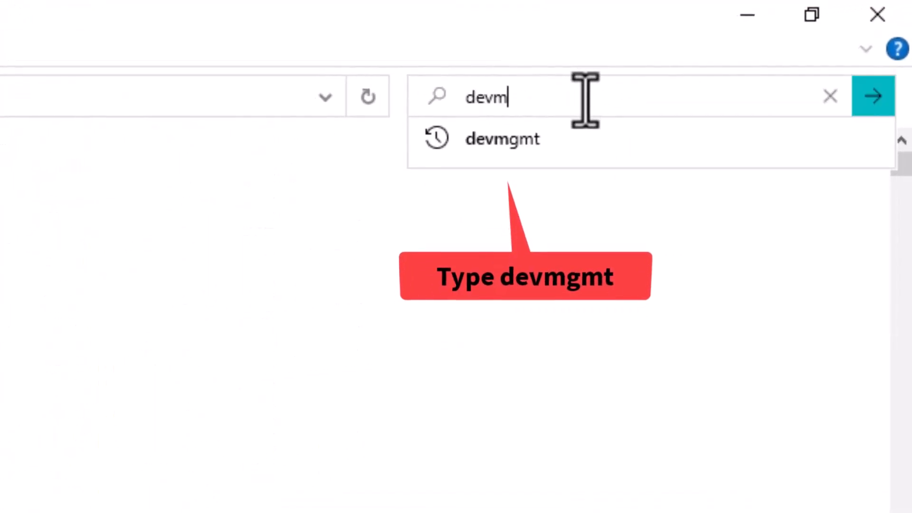
left_click(513, 152)
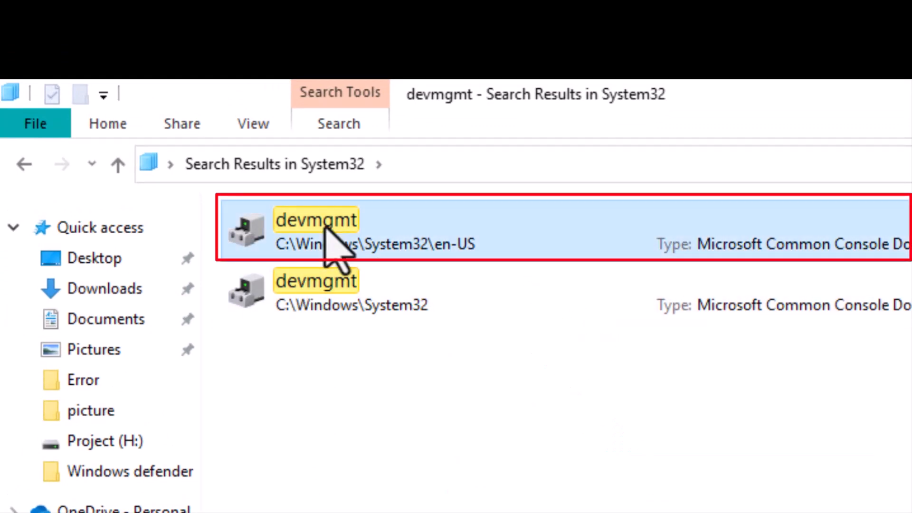
- Try to delete the devmgmt file located in System32\en-US
right_click(348, 227)
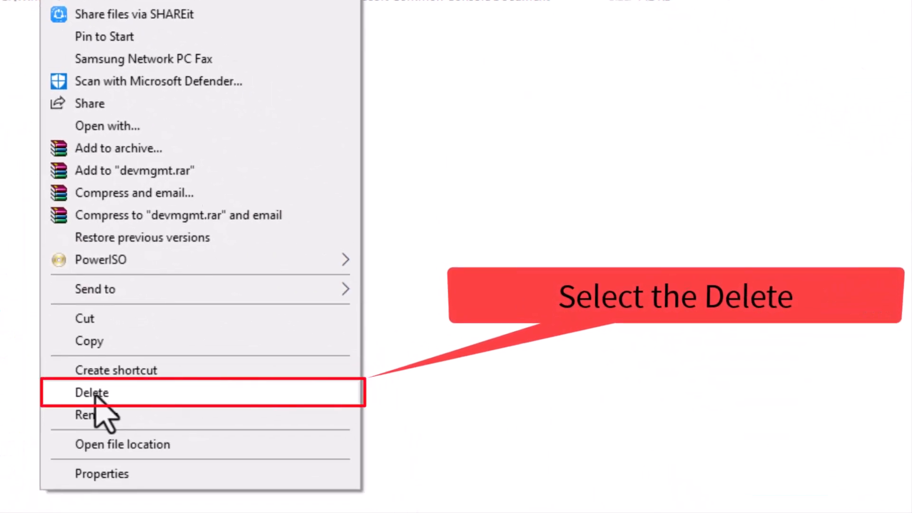
left_click(93, 392)
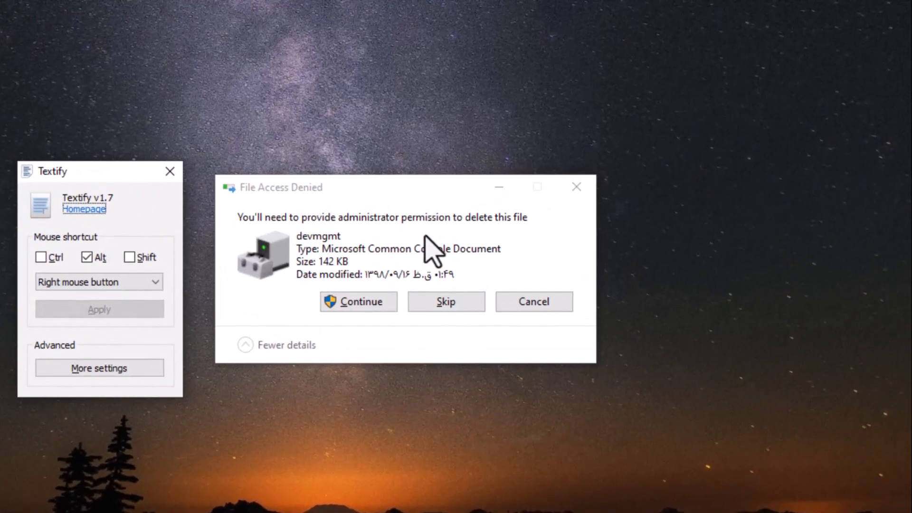
- Capture the File Access Denied message text with Textify and copy it
right_click(400, 219, "alt")
right_click(296, 221)
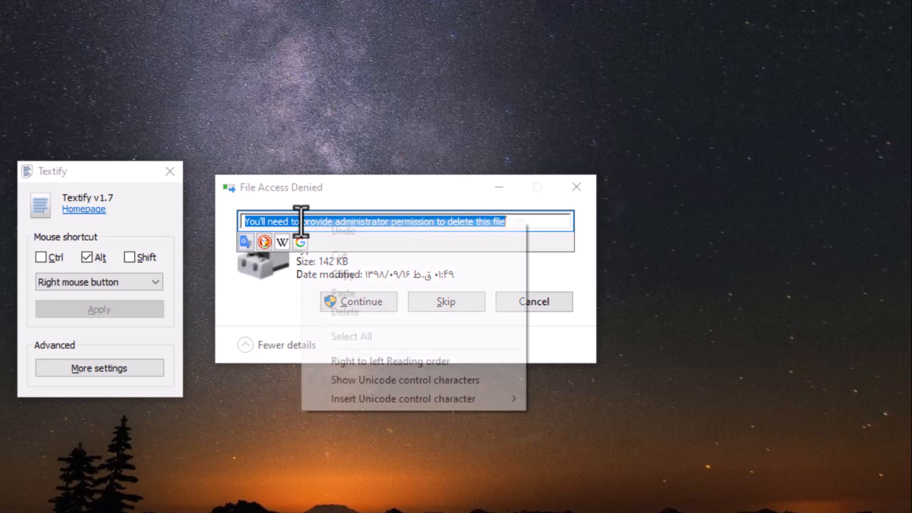
left_click(333, 272)
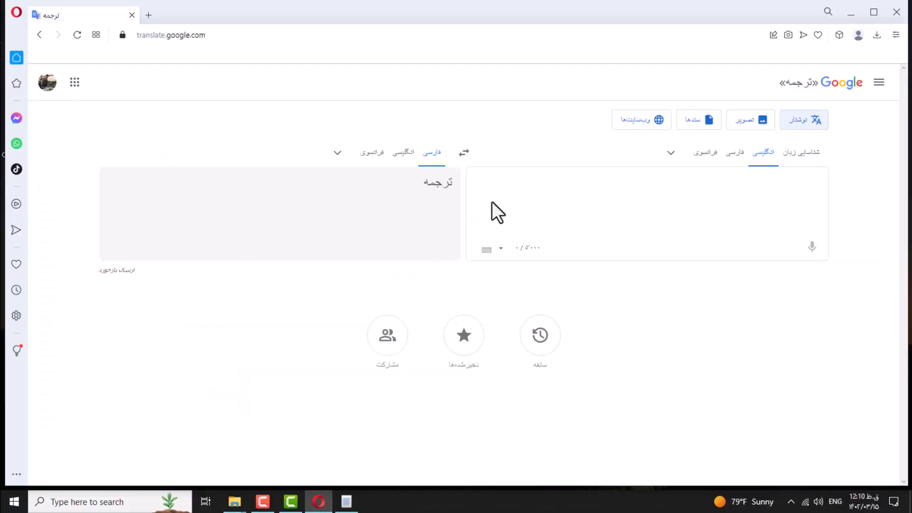
key("ctrl+v")
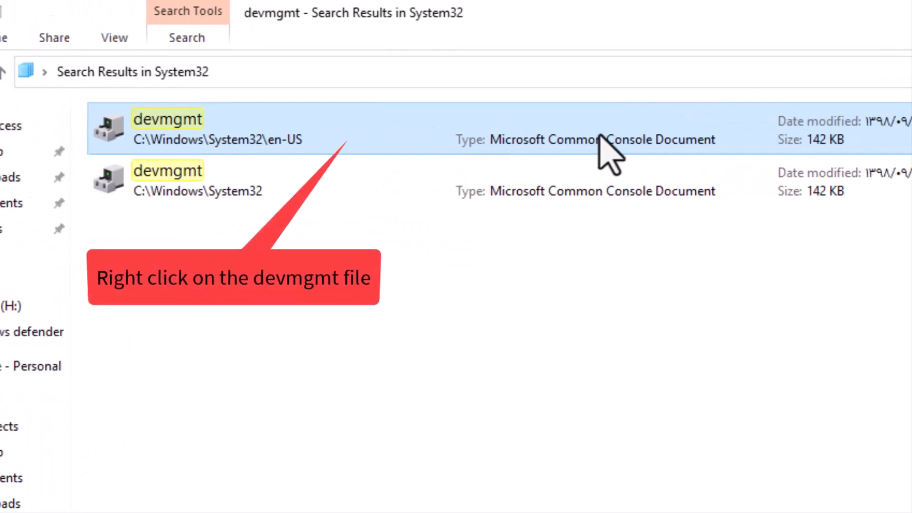
- Open the advanced security settings of the devmgmt file in System32\en-US
right_click(518, 140)
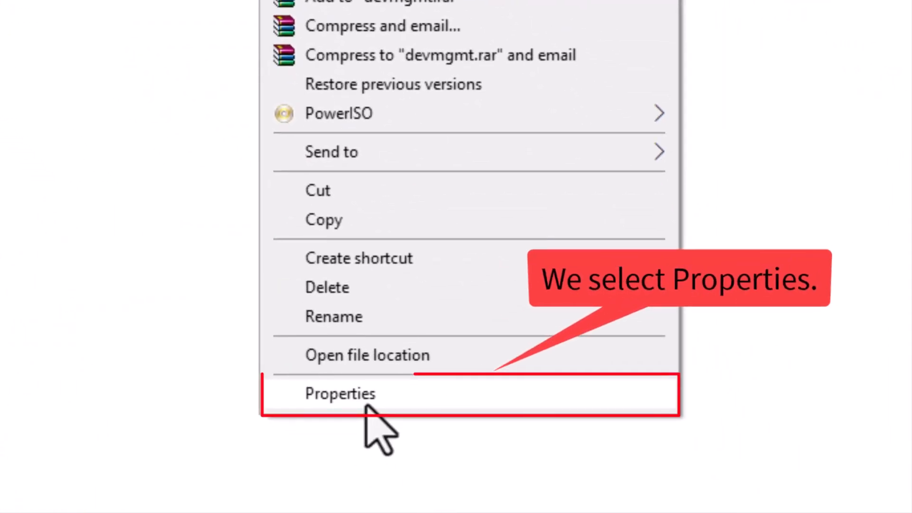
left_click(386, 399)
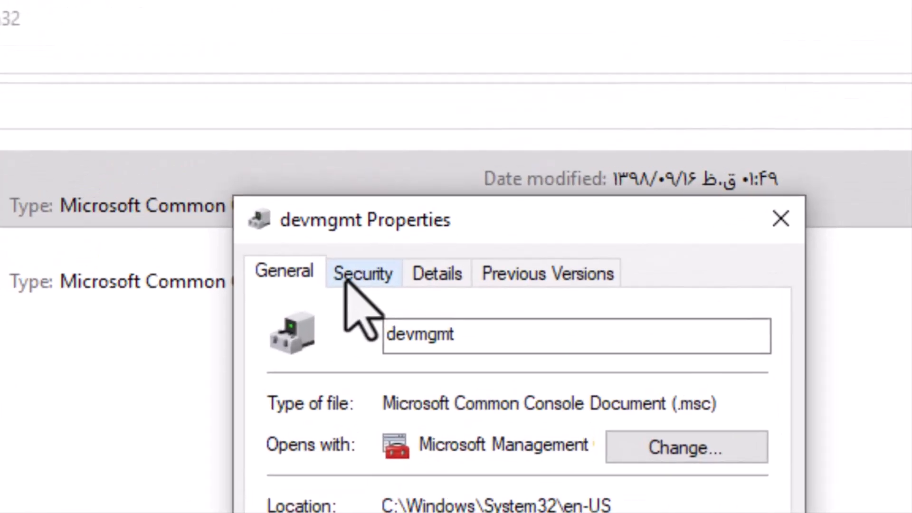
left_click(405, 150)
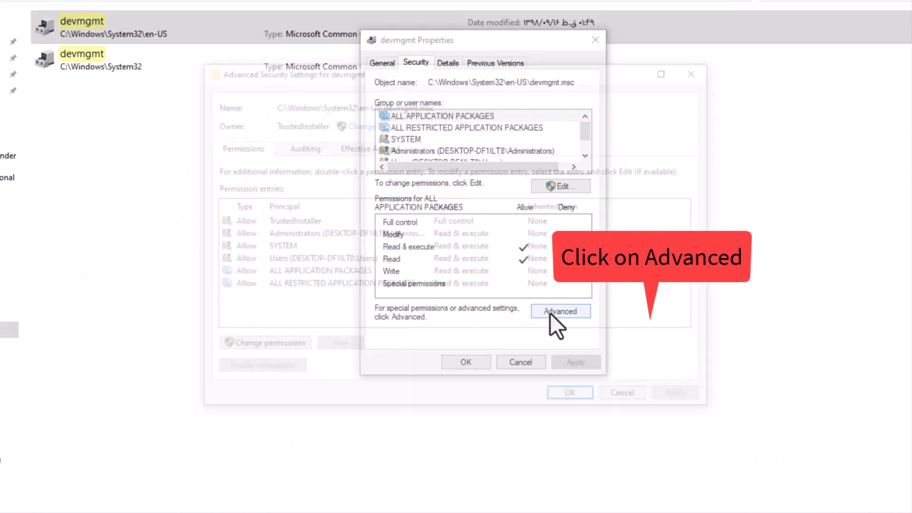
left_click(638, 341)
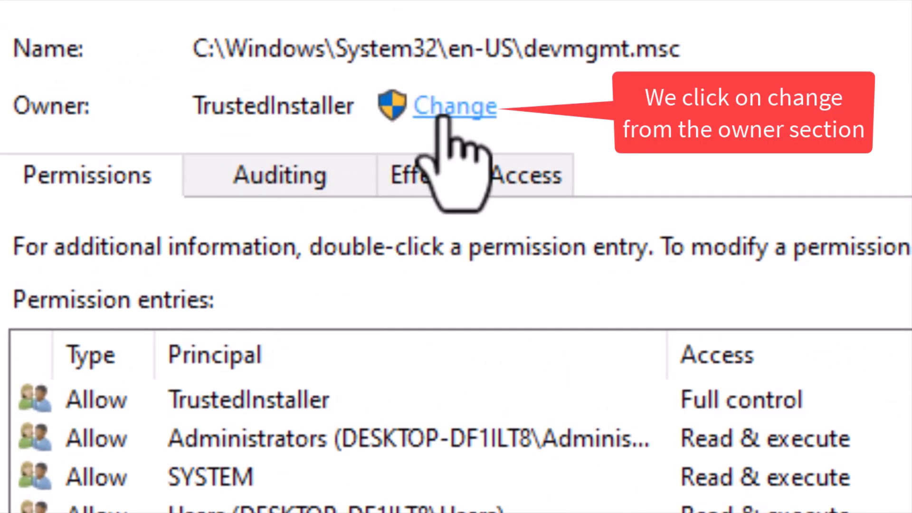
- Change the owner of the devmgmt file to the Administrators group, entering administrator and checking the name
left_click(441, 117)
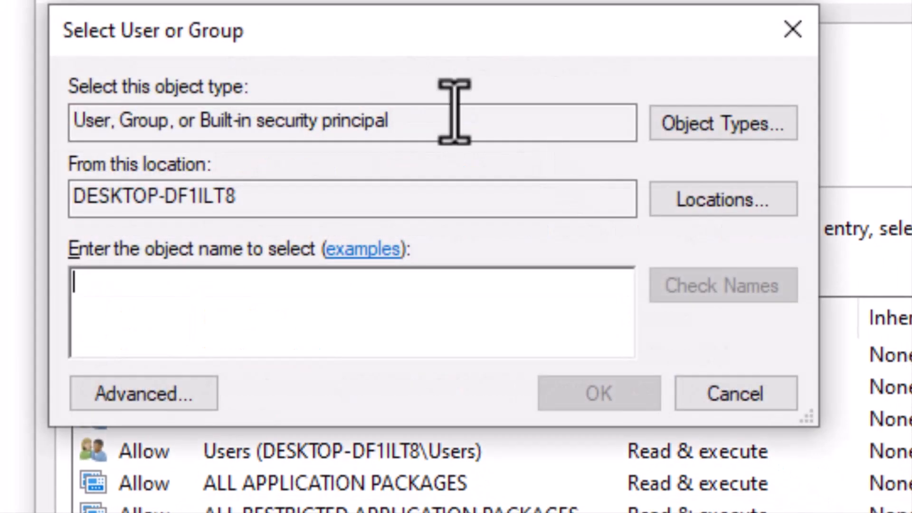
left_click_drag(413, 46, 479, 65)
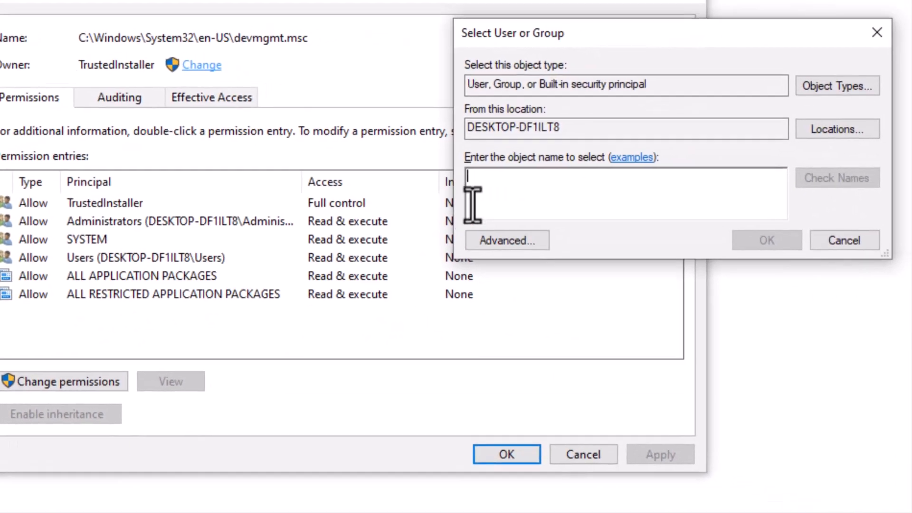
type("a")
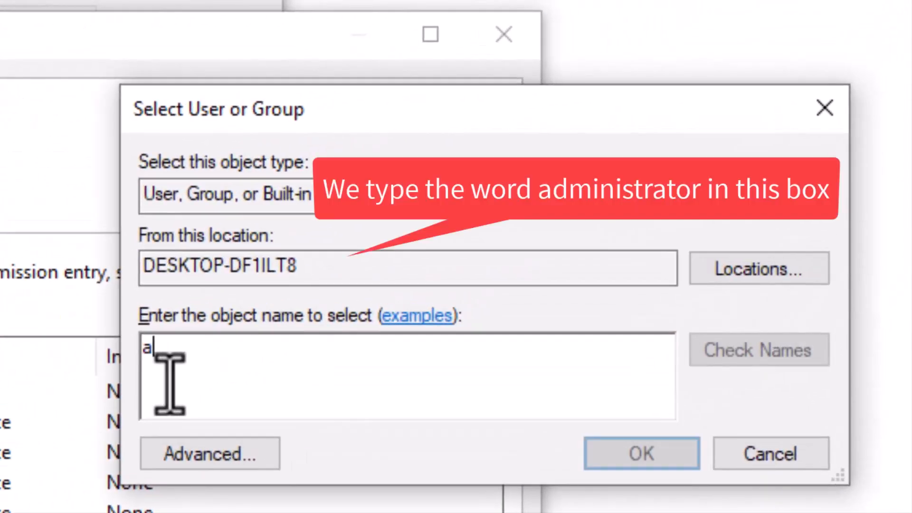
type("dministrators")
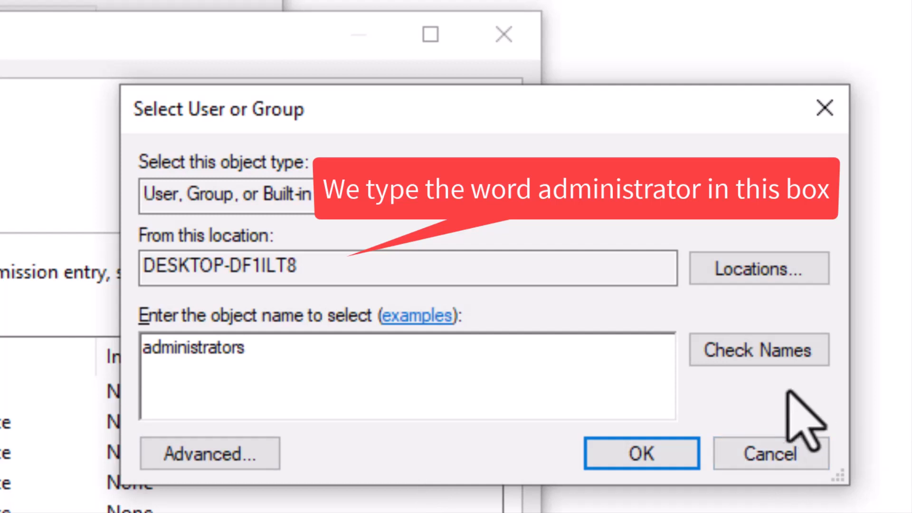
left_click(753, 350)
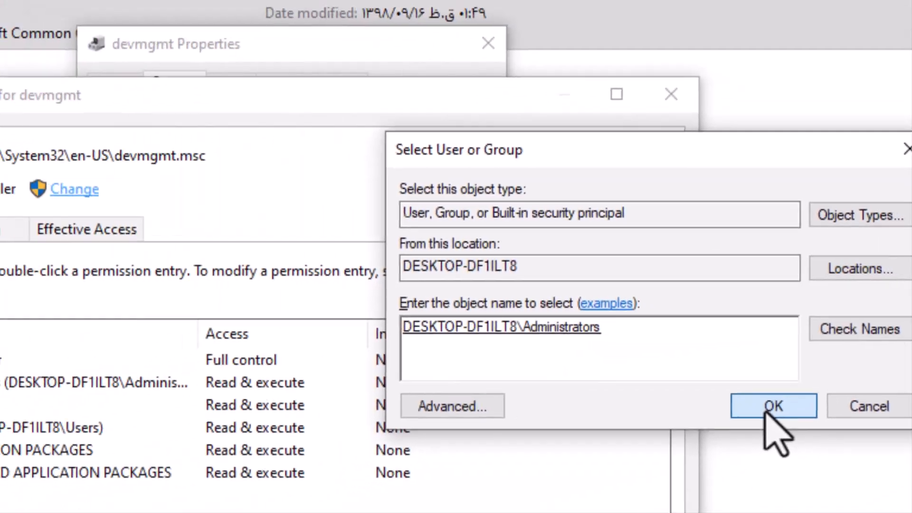
left_click(640, 456)
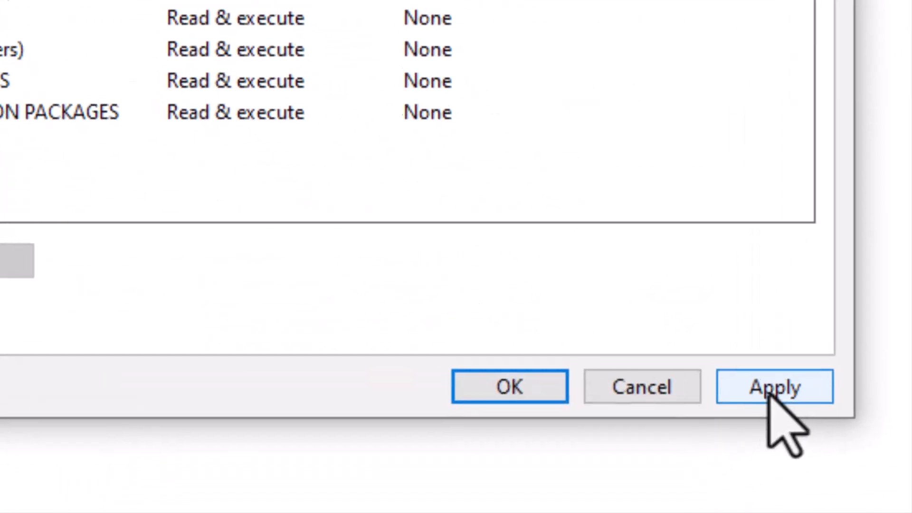
- Apply the ownership change and close the advanced security settings
left_click(770, 394)
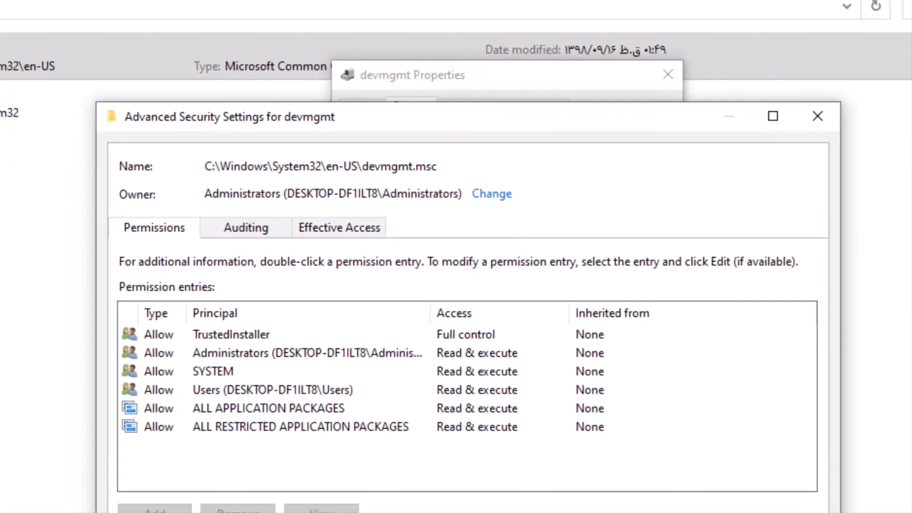
left_click(822, 445)
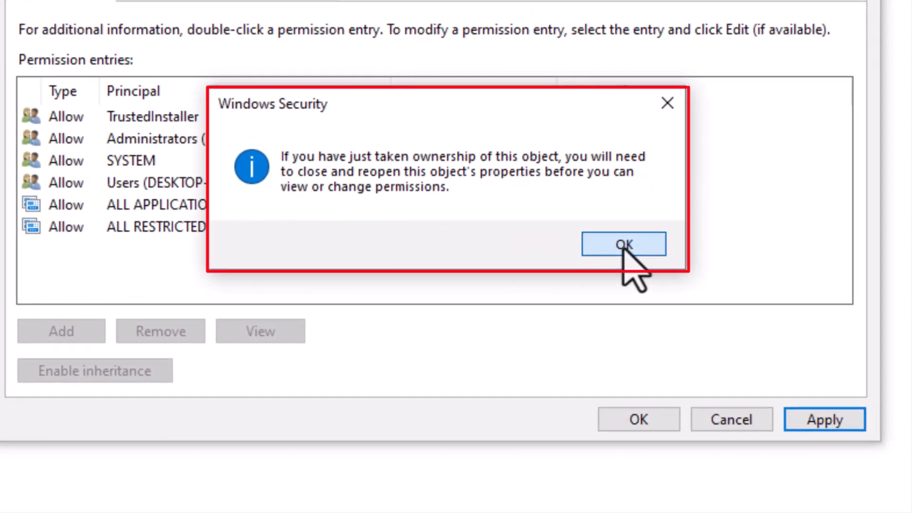
left_click(623, 245)
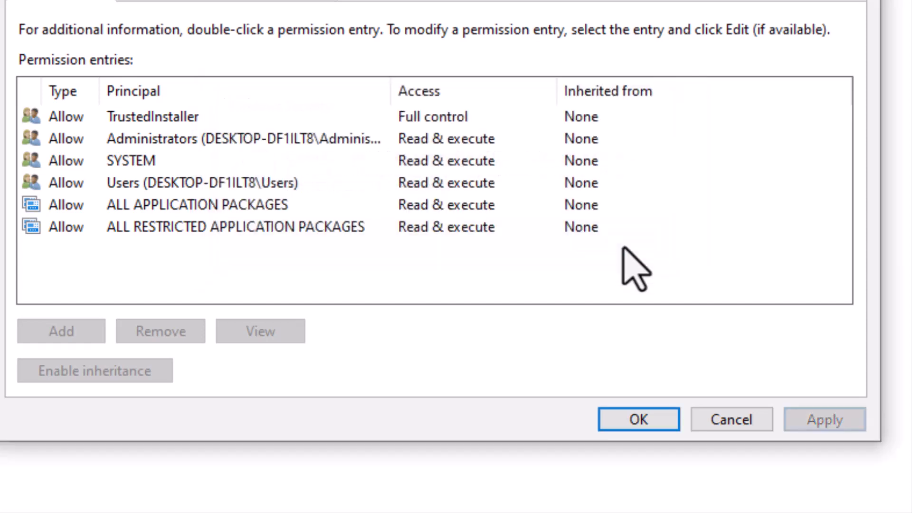
left_click(626, 425)
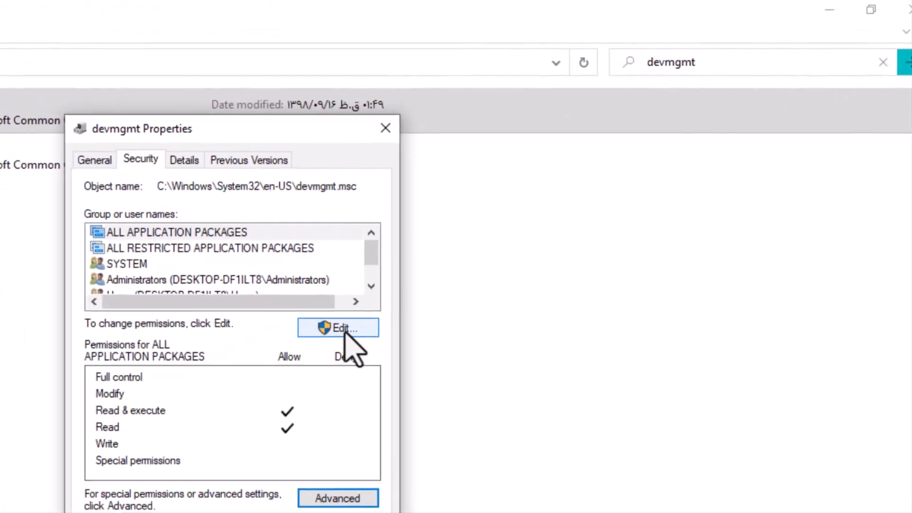
- Grant the Administrators group Full control of the devmgmt file, accept the system folder warning and close the file's properties
left_click(335, 330)
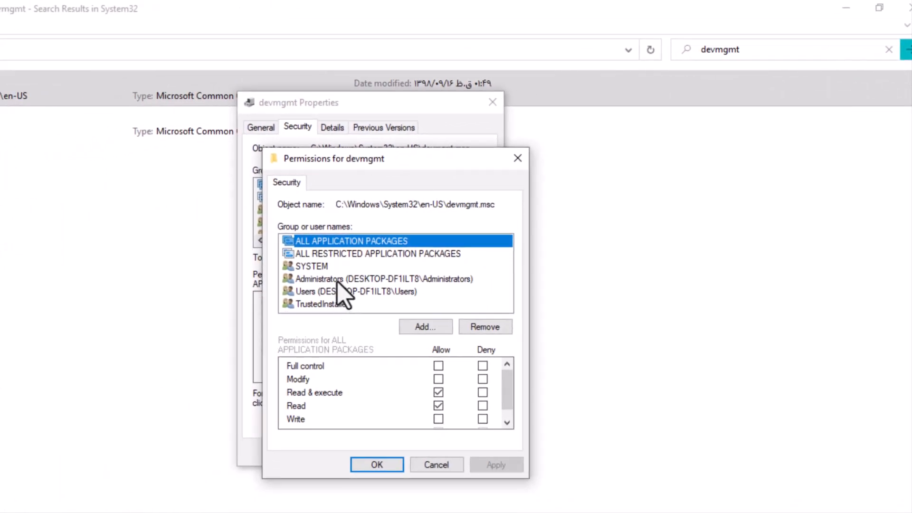
left_click(338, 280)
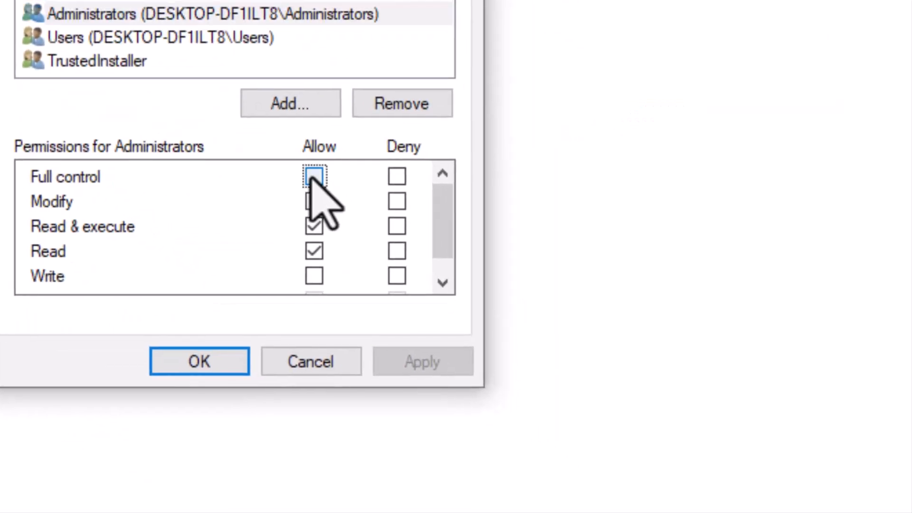
left_click(427, 285)
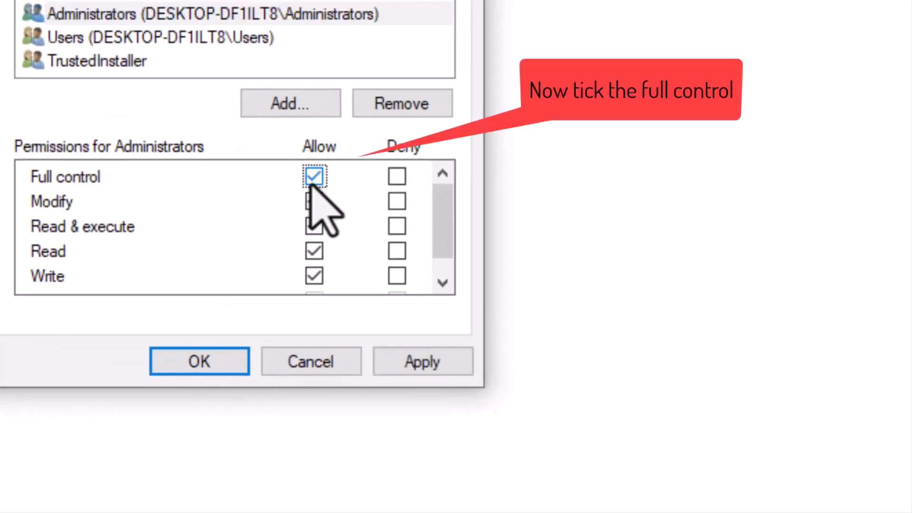
left_click(413, 364)
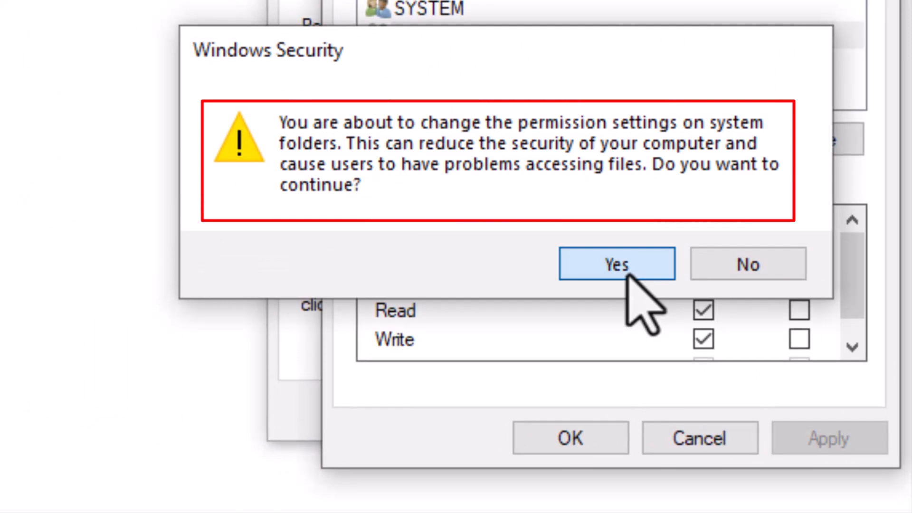
left_click(623, 274)
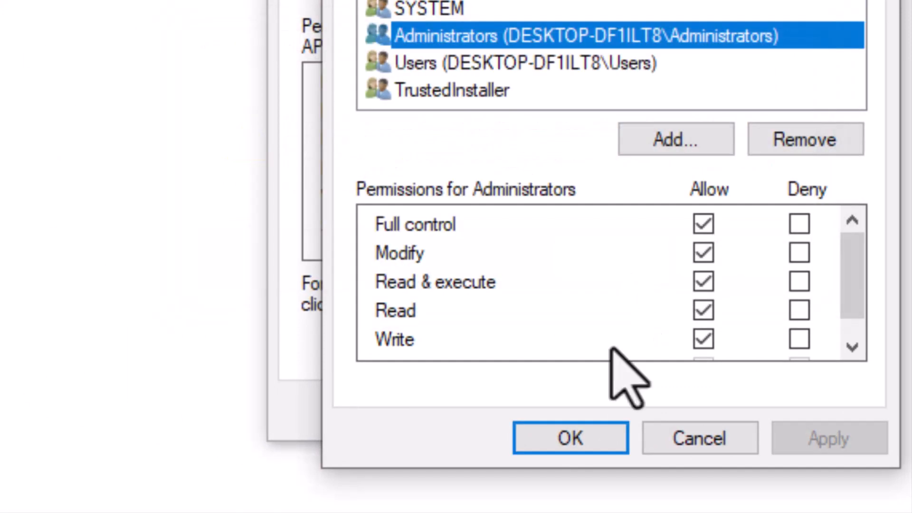
left_click(585, 449)
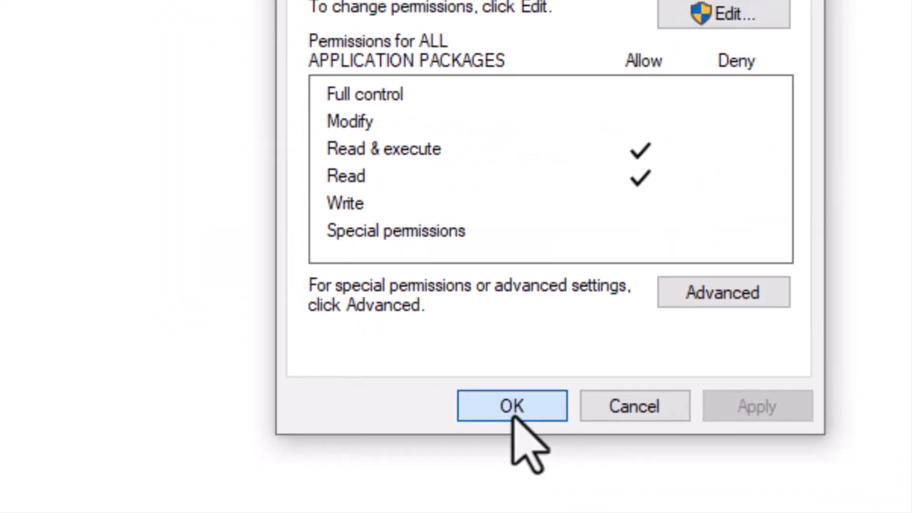
left_click(516, 411)
- Delete the devmgmt file in System32\en-US with administrator permission and refresh the search results
right_click(194, 99)
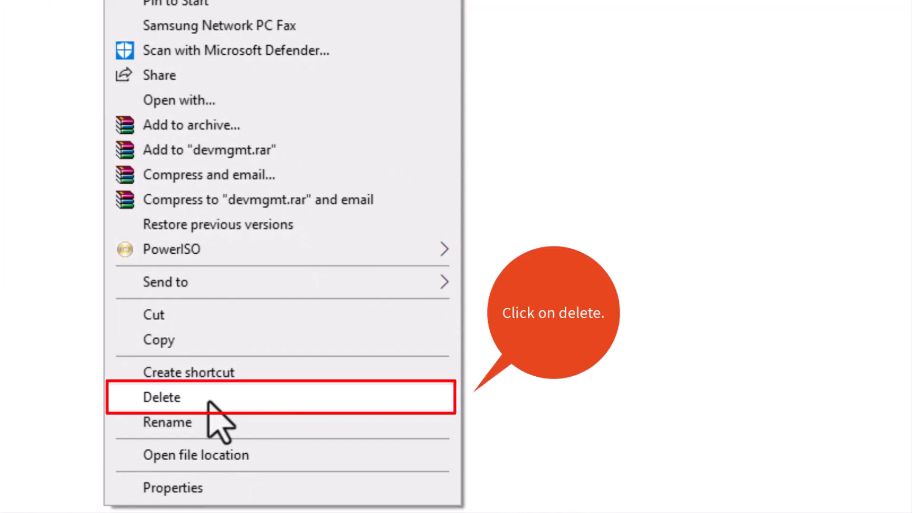
left_click(209, 402)
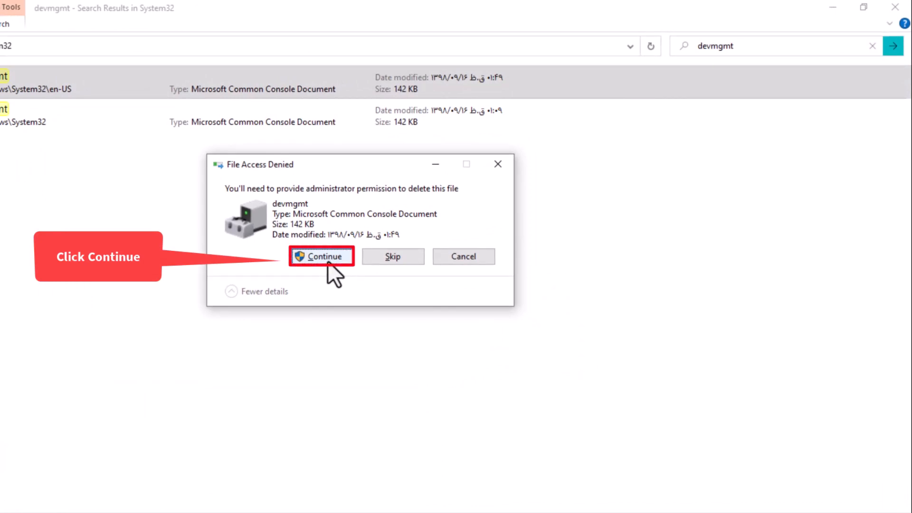
left_click(326, 259)
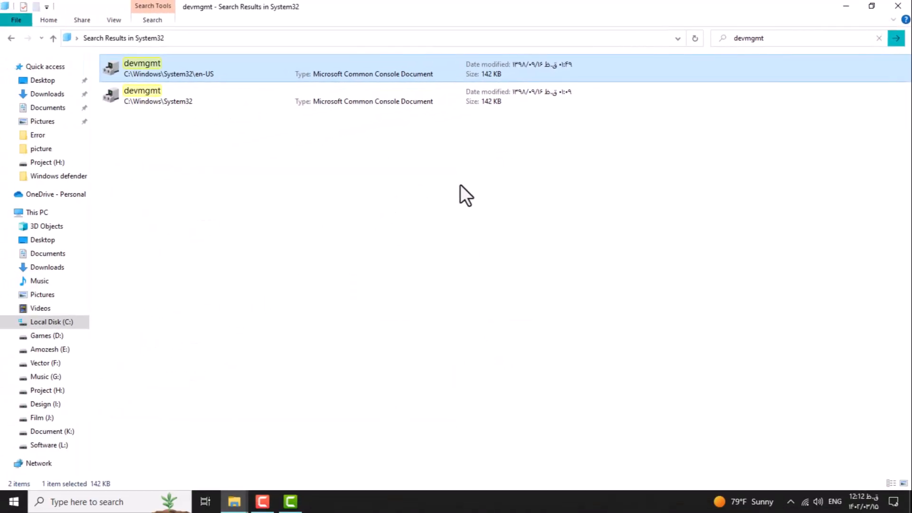
right_click(460, 185)
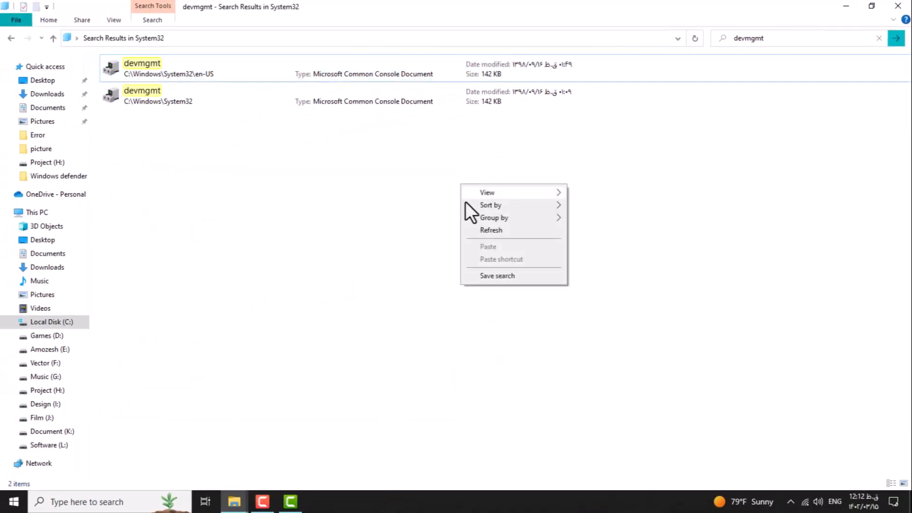
left_click(489, 230)
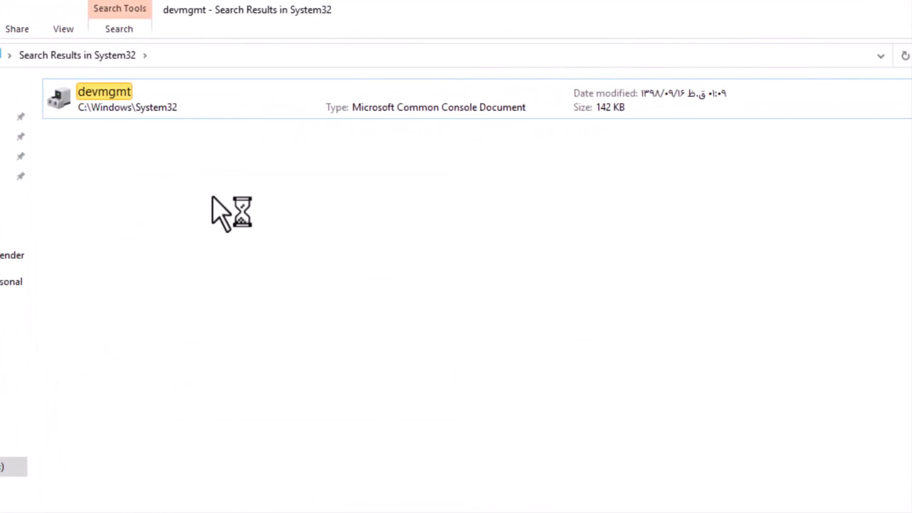
- Delete the remaining devmgmt file in C:\Windows\System32 with administrator permission and refresh the search results
left_click(7, 97)
right_click(7, 97)
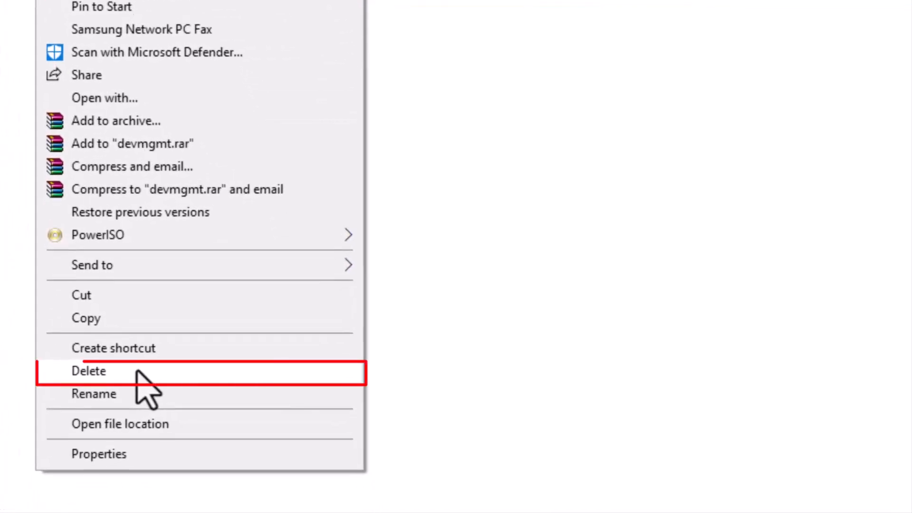
left_click(138, 372)
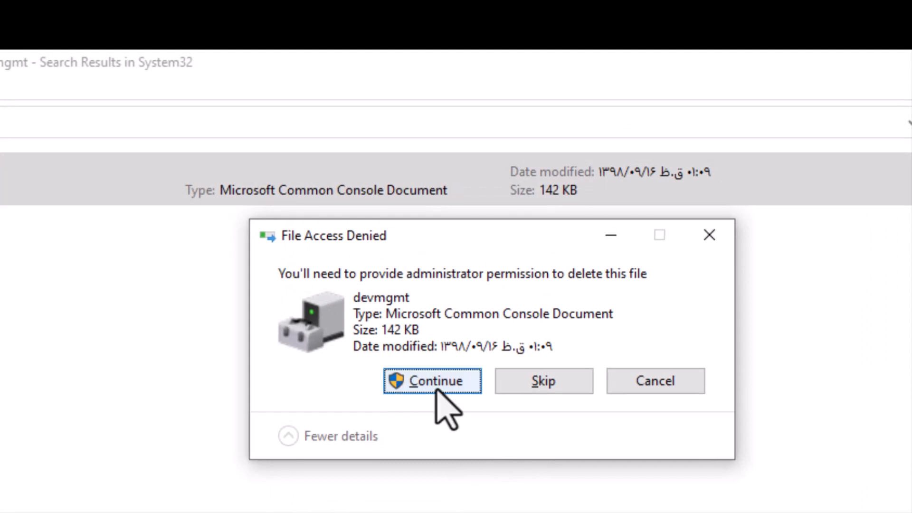
left_click(436, 388)
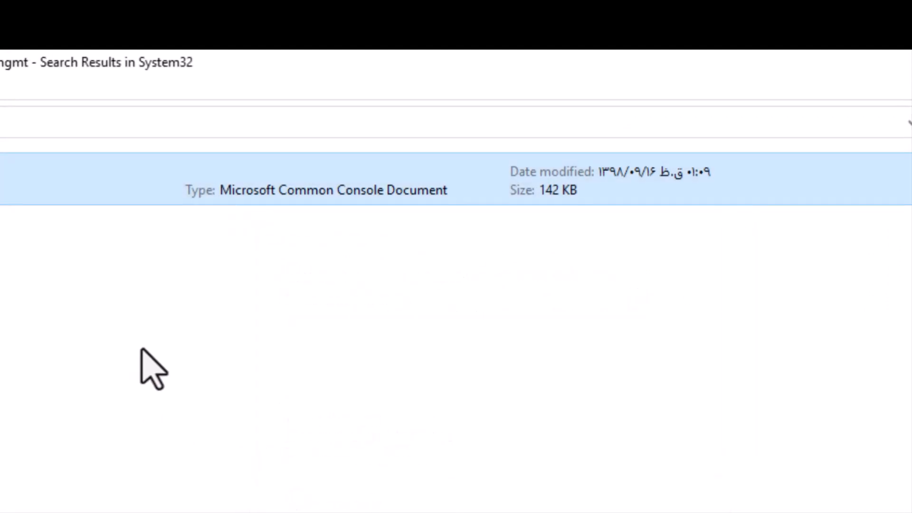
right_click(141, 350)
left_click(268, 432)
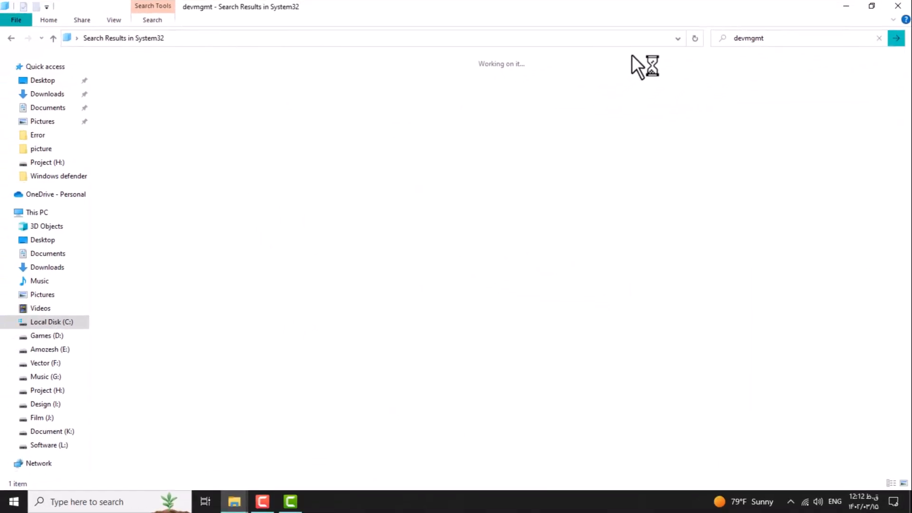
- Minimize the search window, open the Recycle Bin from the desktop and show its contents as large icons
left_click(846, 7)
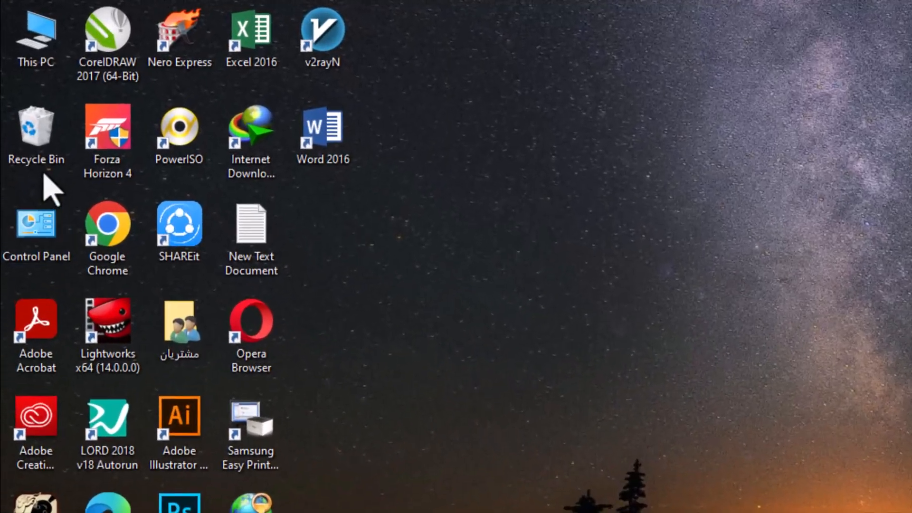
double_click(46, 148)
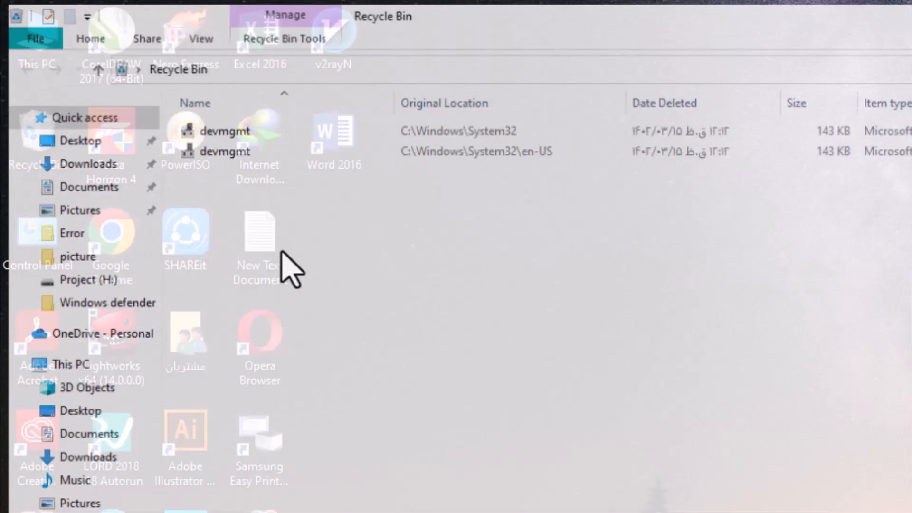
key("ctrl+shift+2")
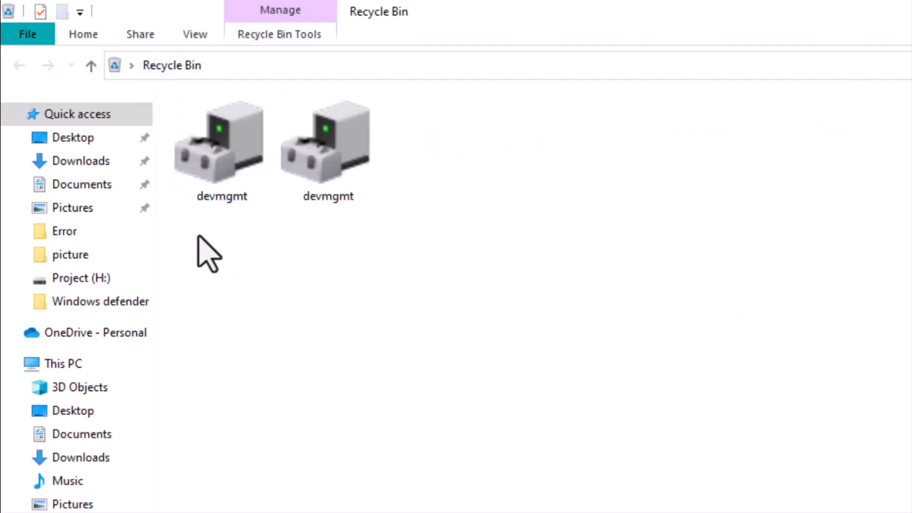
- Permanently delete both devmgmt files from the Recycle Bin and close its window
left_click_drag(348, 222, 394, 172)
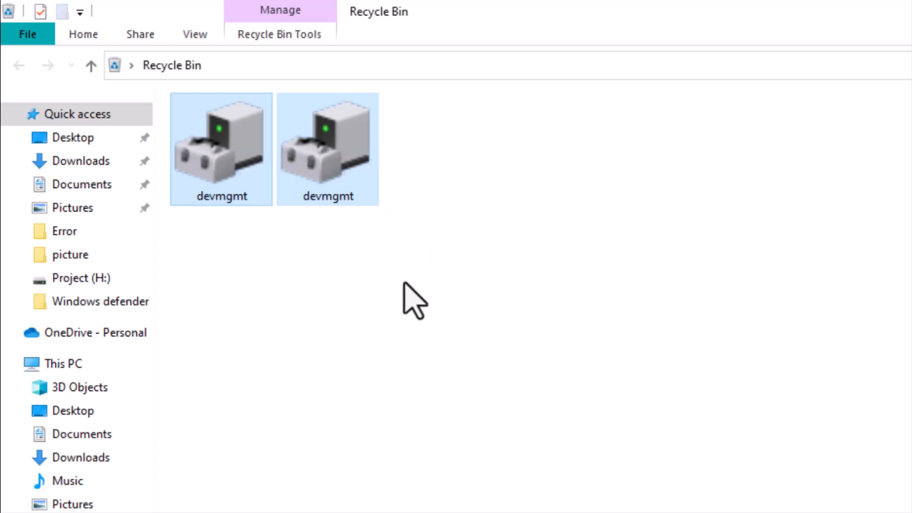
key("Delete")
left_click(861, 451)
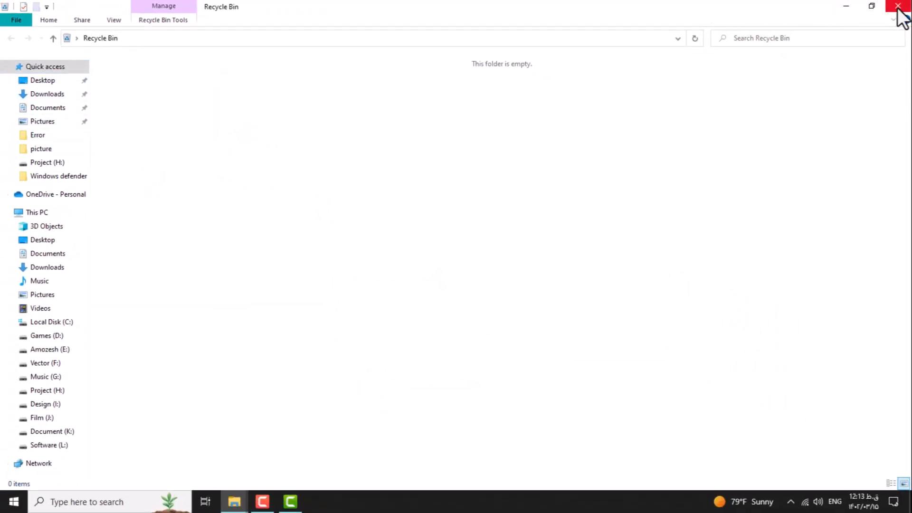
left_click(897, 9)
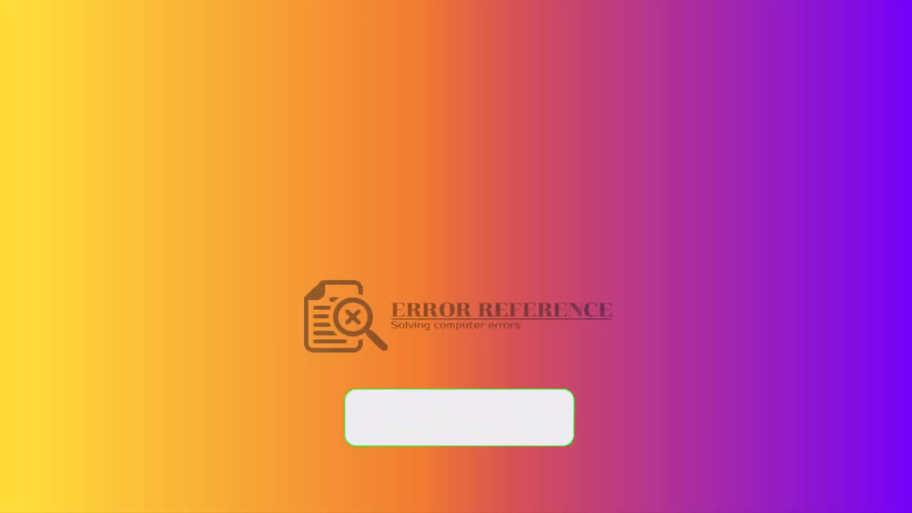